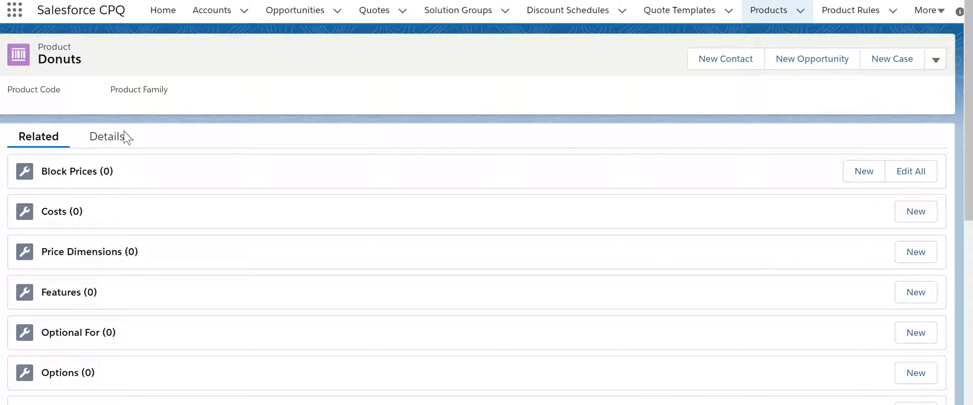
Step: Confirm in the Donuts edit form that Pricing Method is Block, then cancel without saving
click(108, 137)
click(942, 62)
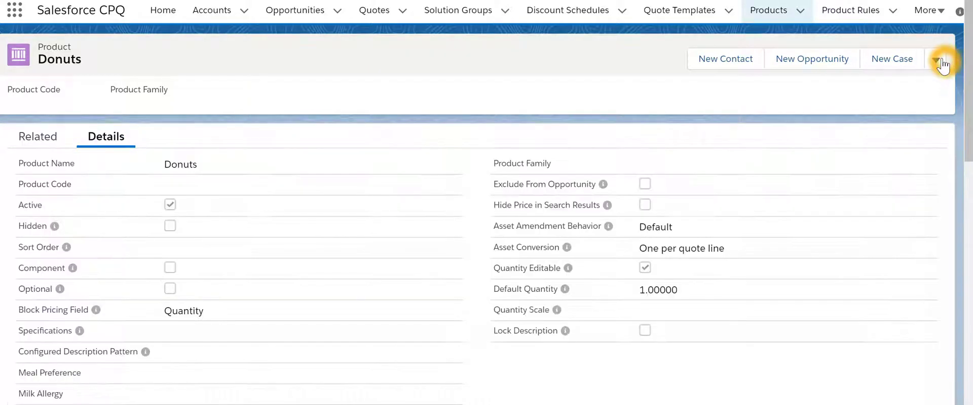
click(893, 111)
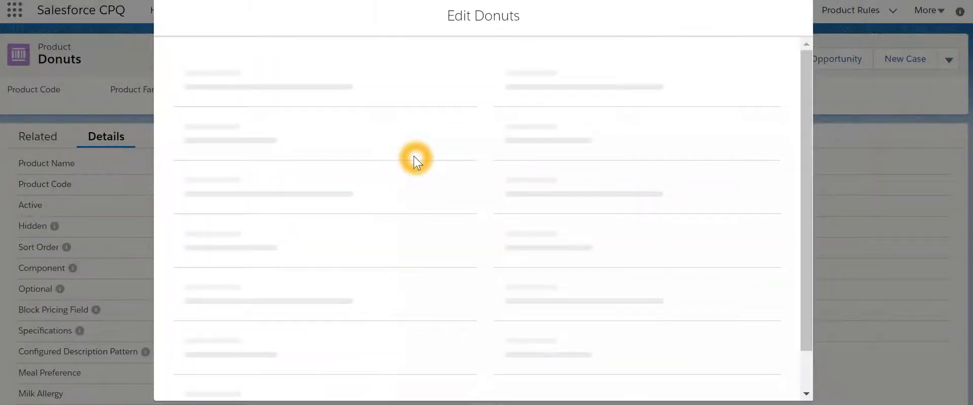
scroll(415, 158, down, 10)
scroll(415, 162, down, 5)
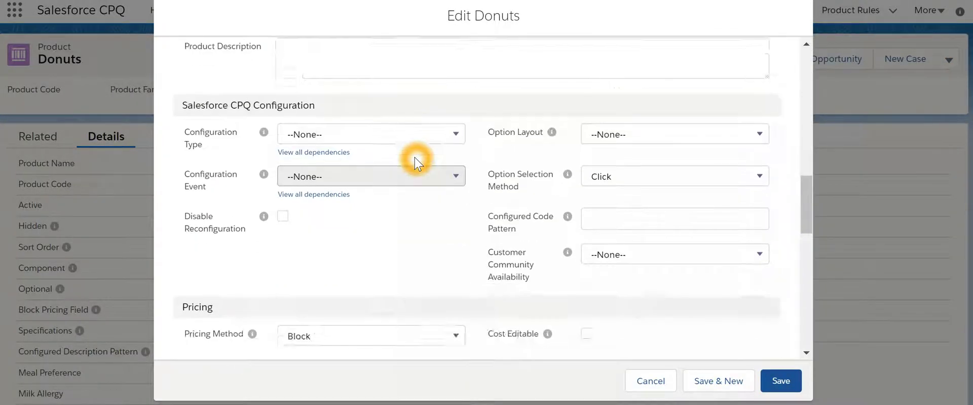
click(412, 189)
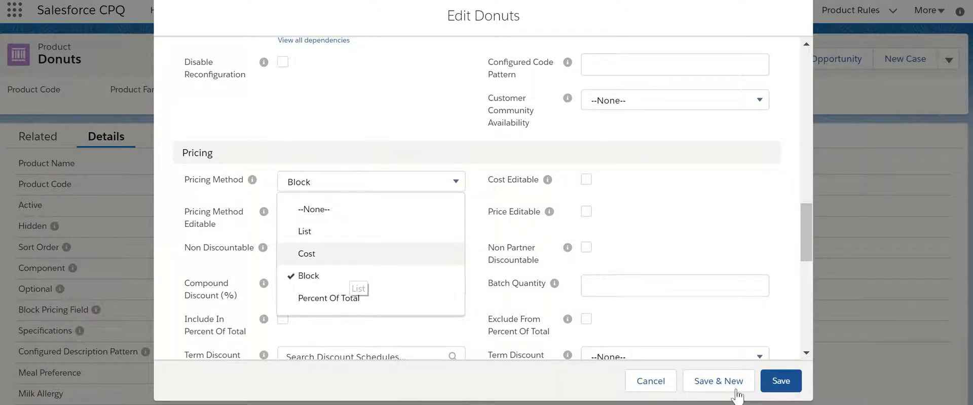
click(660, 383)
click(452, 232)
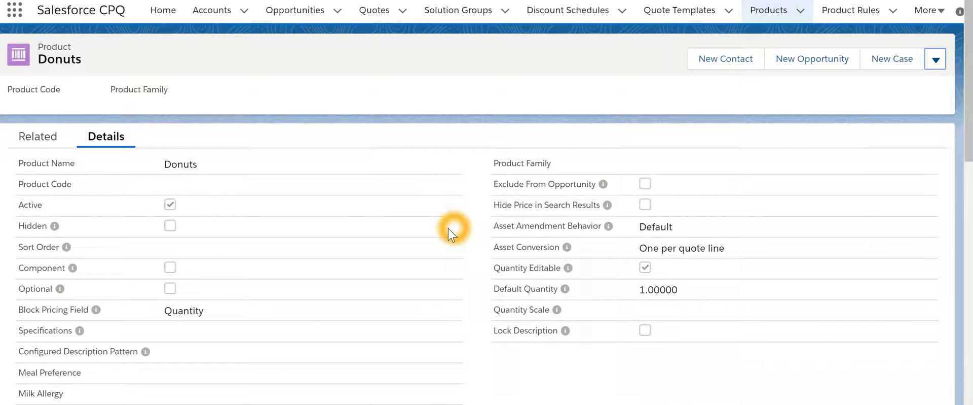
Step: Create Donuts block price '1-10 units' with bounds 1 and 11, price 5, using Save & New
click(45, 143)
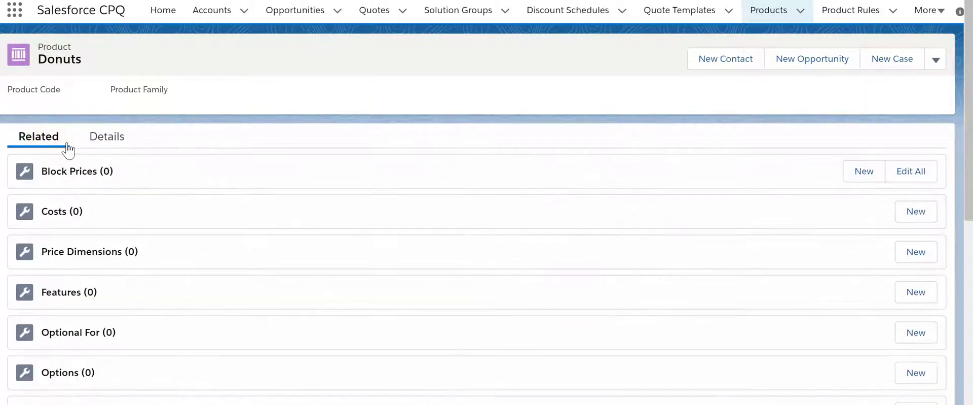
click(864, 177)
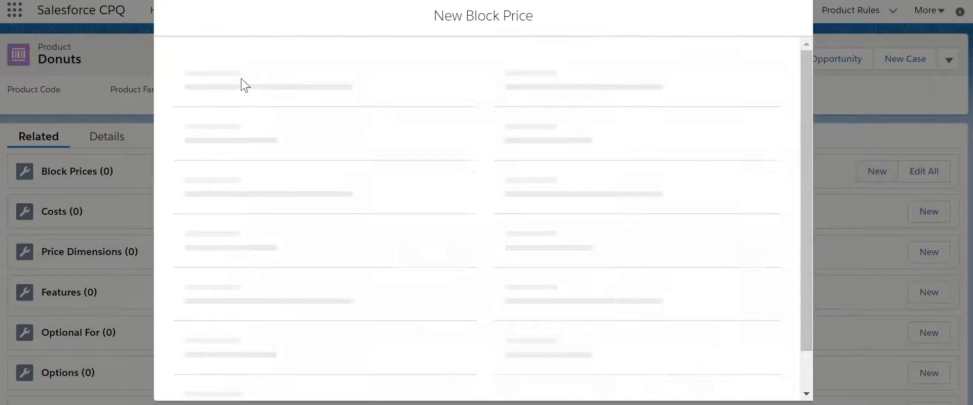
click(283, 110)
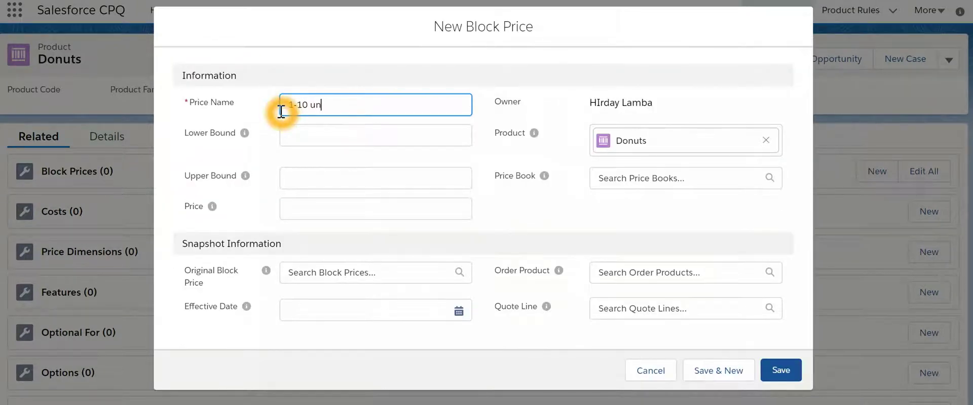
click(323, 135)
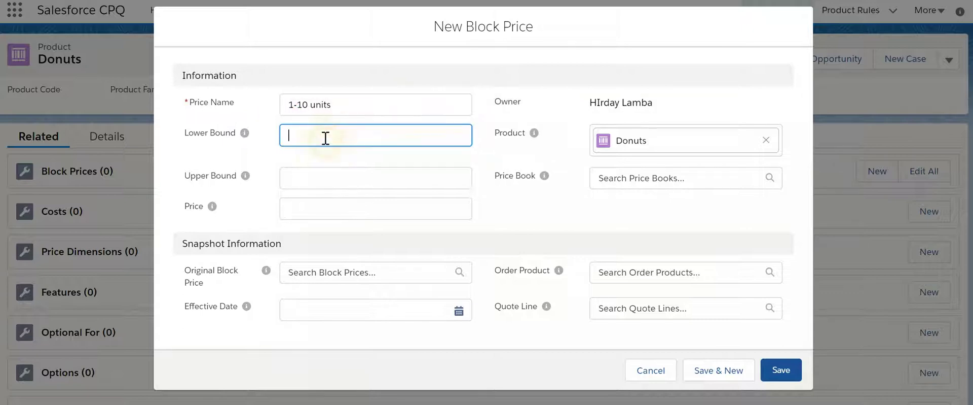
key(Tab)
click(336, 129)
click(336, 179)
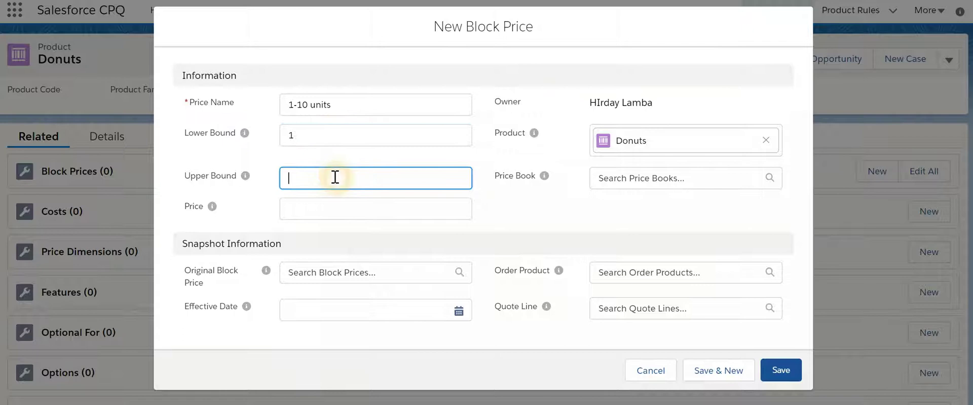
text(11)
click(332, 205)
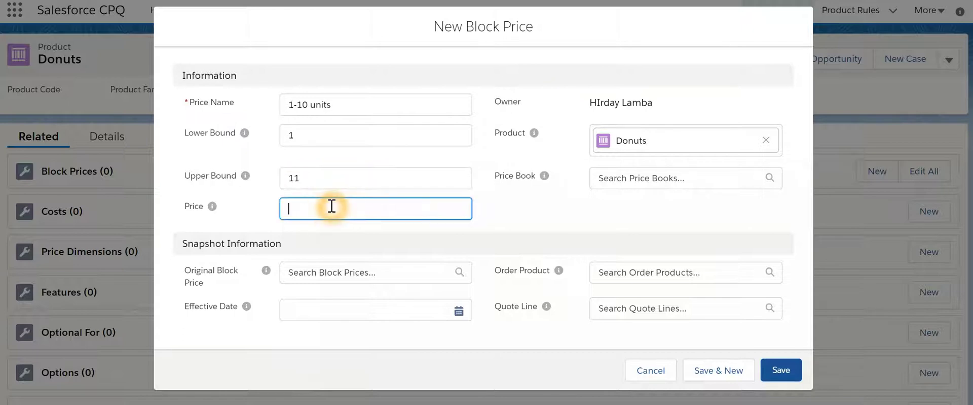
text(5)
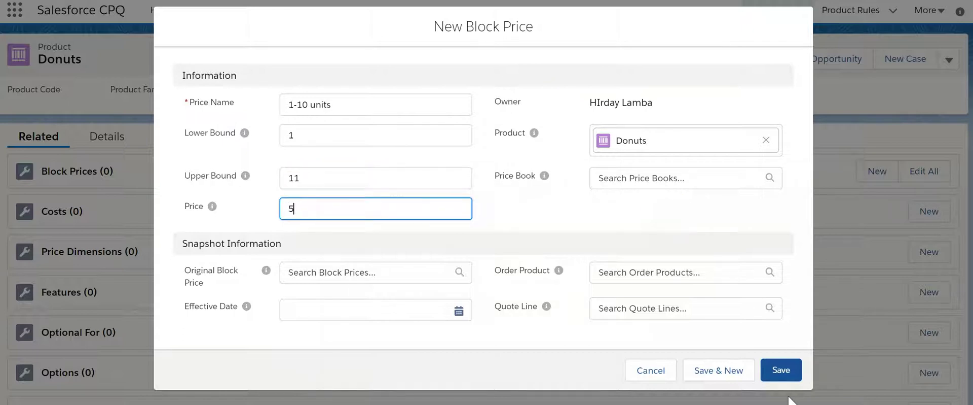
click(781, 370)
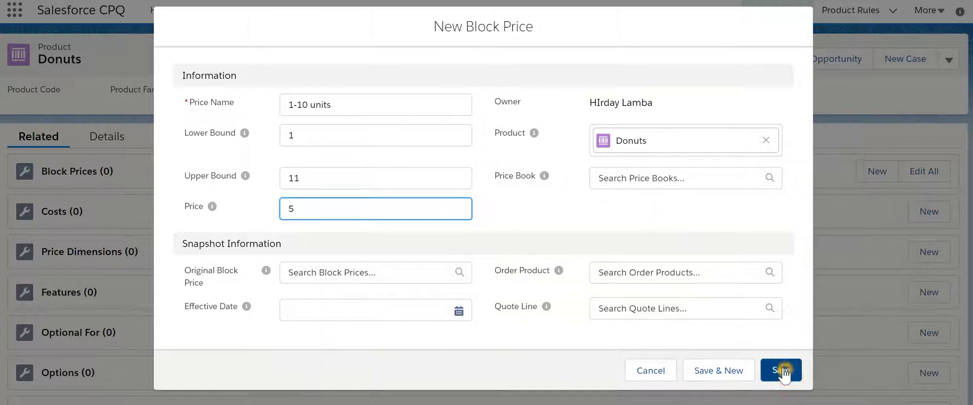
click(724, 373)
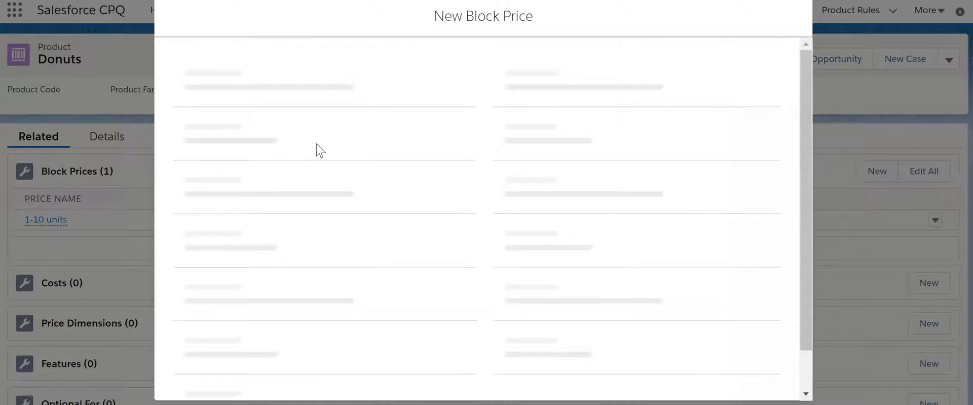
Step: Save a second tier '11-15 units' with lower bound 11, upper bound 16 and price 6
click(263, 96)
text(11)
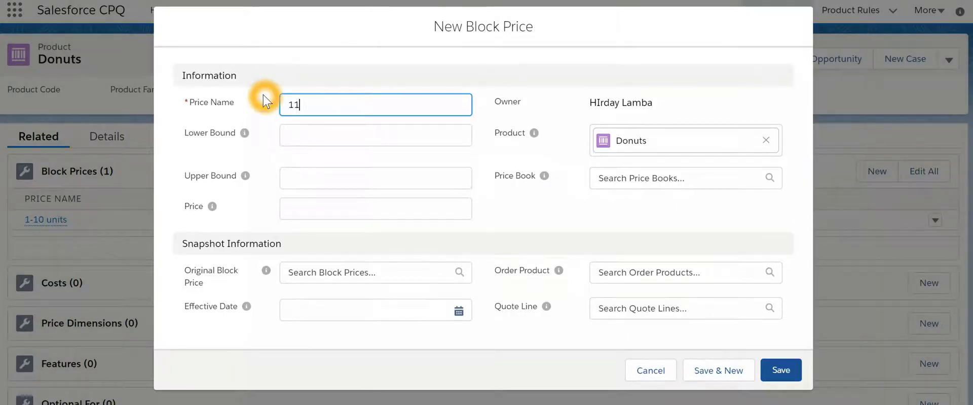
text(-15 units)
click(330, 132)
text(11)
click(323, 172)
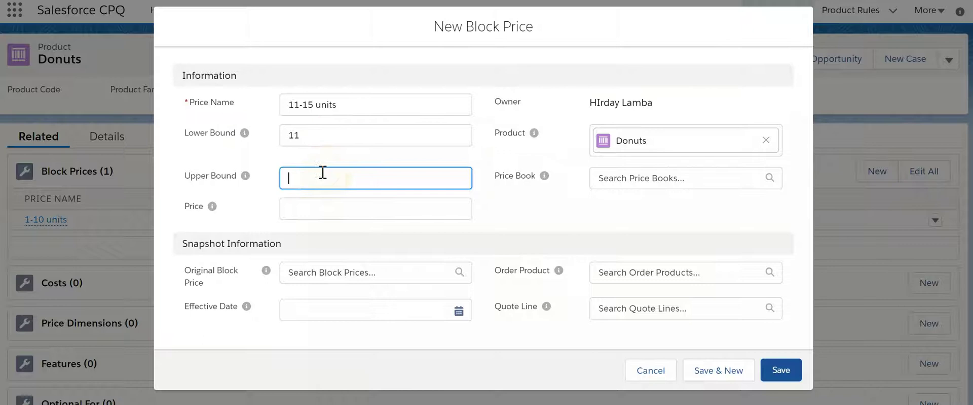
text(16)
click(324, 203)
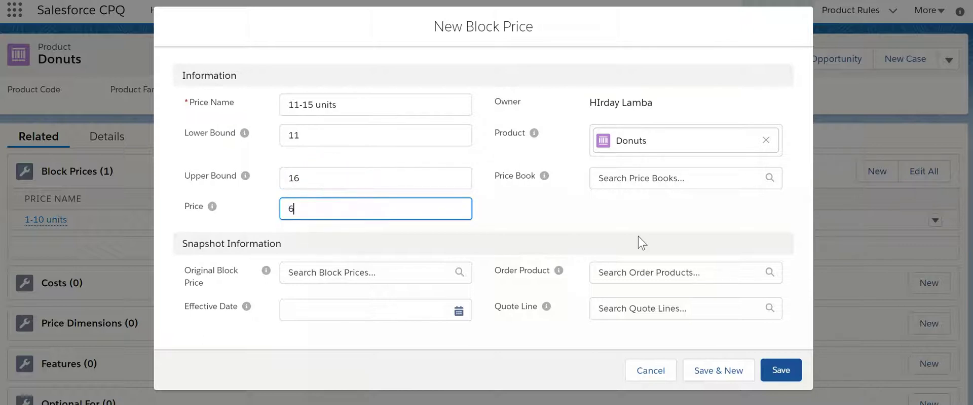
click(774, 375)
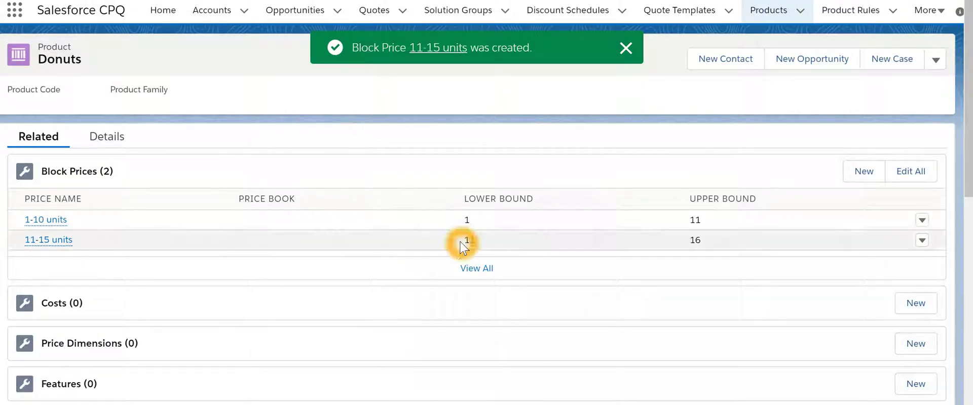
click(200, 78)
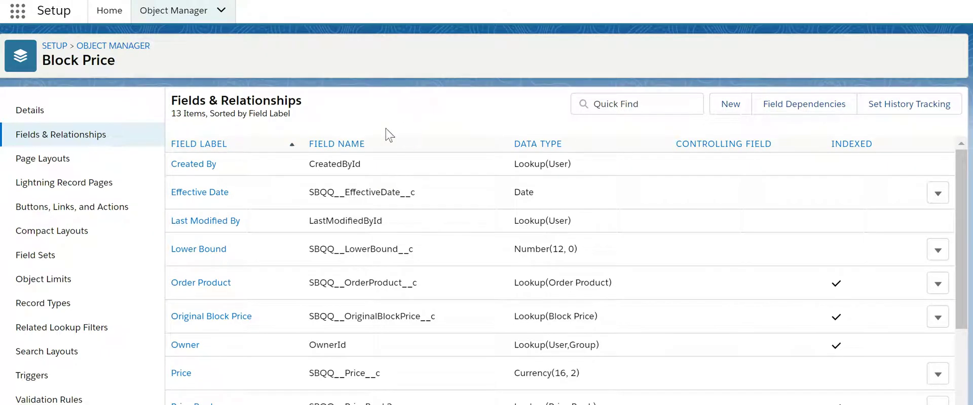
Step: Start a new Block Price custom field and pick Currency as its data type
click(435, 116)
click(728, 105)
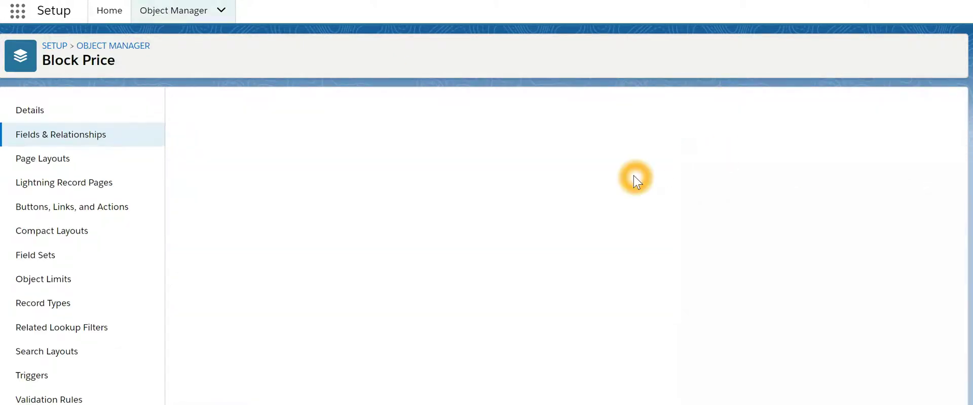
scroll(463, 218, down, 3)
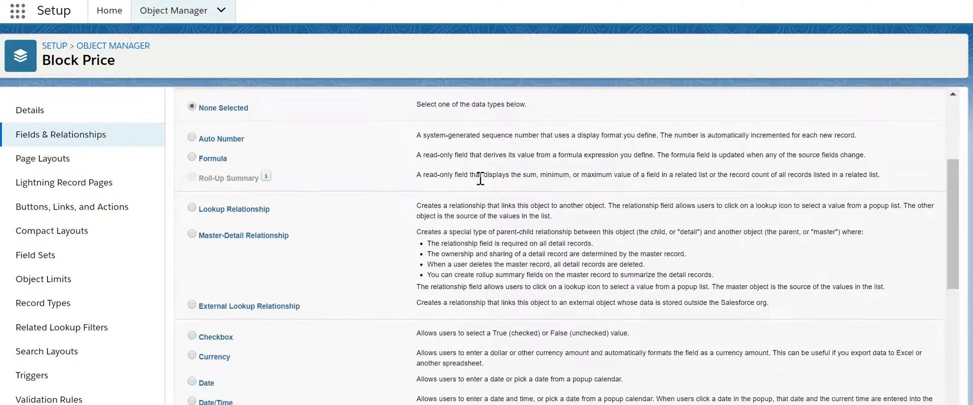
scroll(219, 304, down, 3)
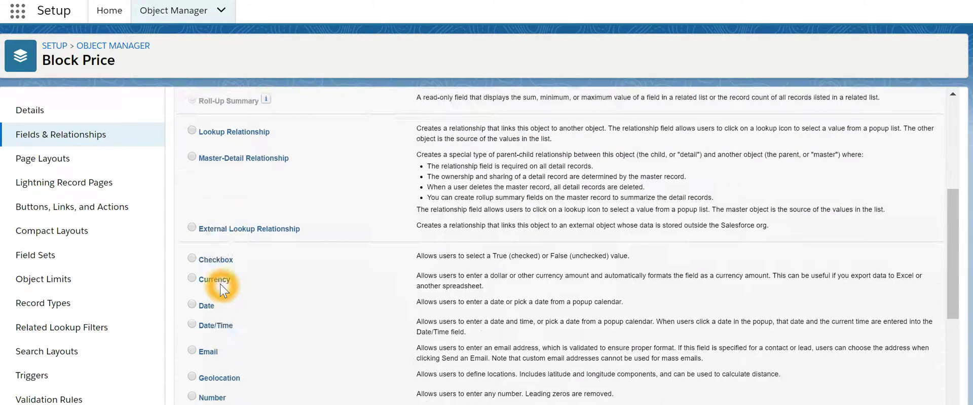
scroll(221, 290, up, 3)
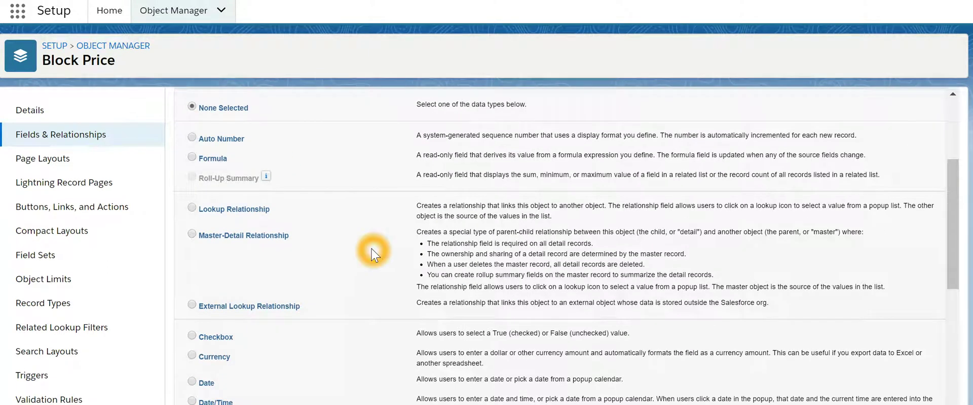
scroll(361, 248, down, 3)
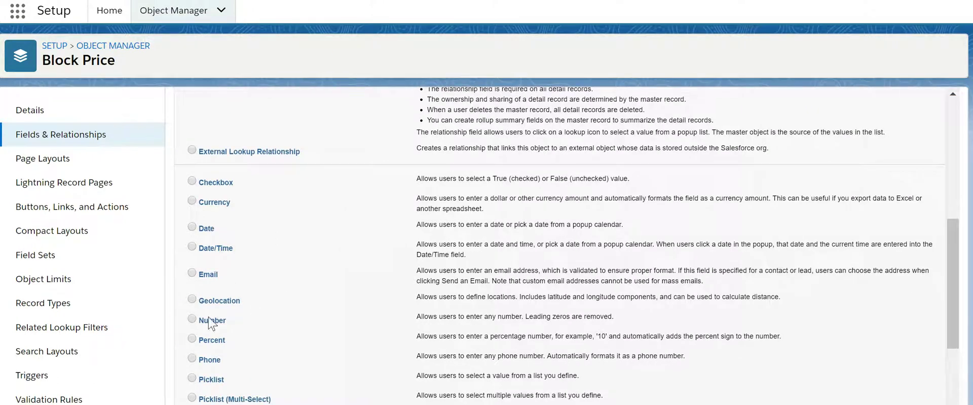
click(232, 306)
scroll(235, 310, up, 4)
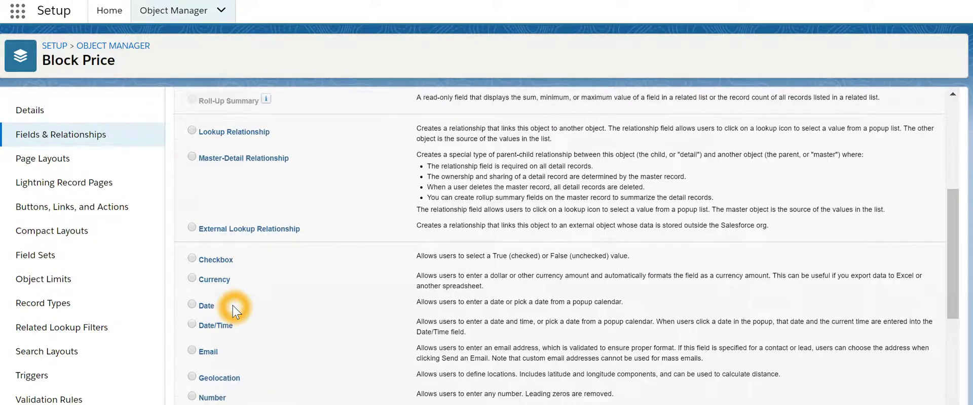
scroll(235, 310, down, 4)
scroll(235, 310, down, 2)
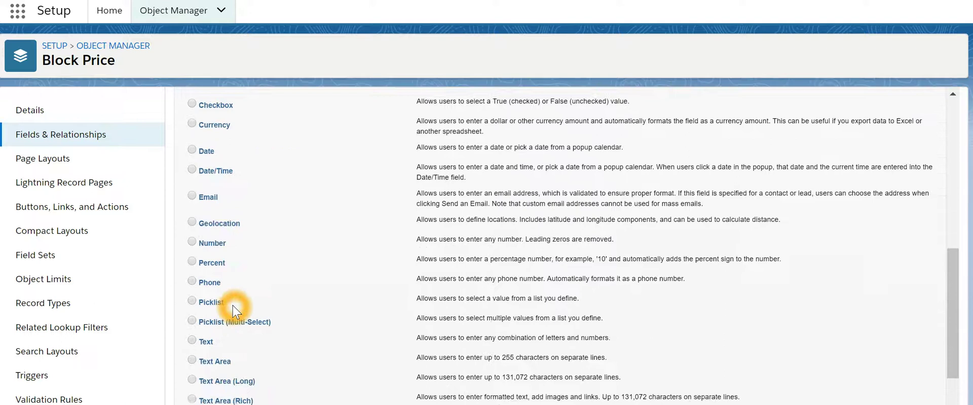
scroll(234, 311, up, 4)
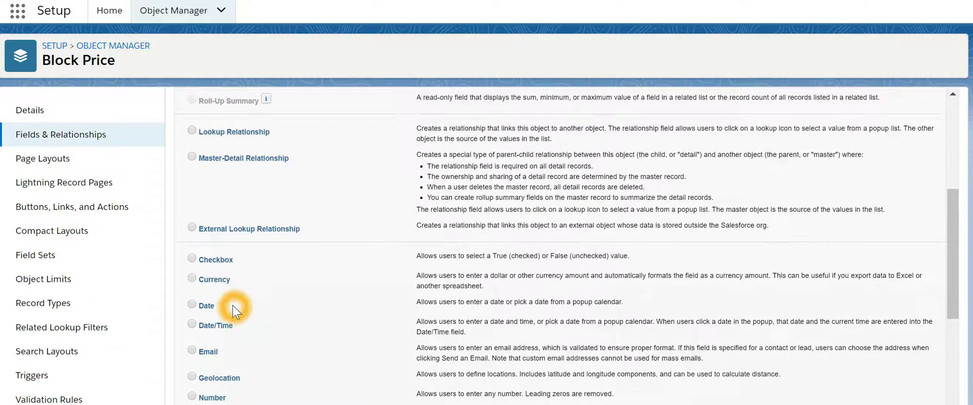
click(219, 282)
scroll(658, 267, up, 6)
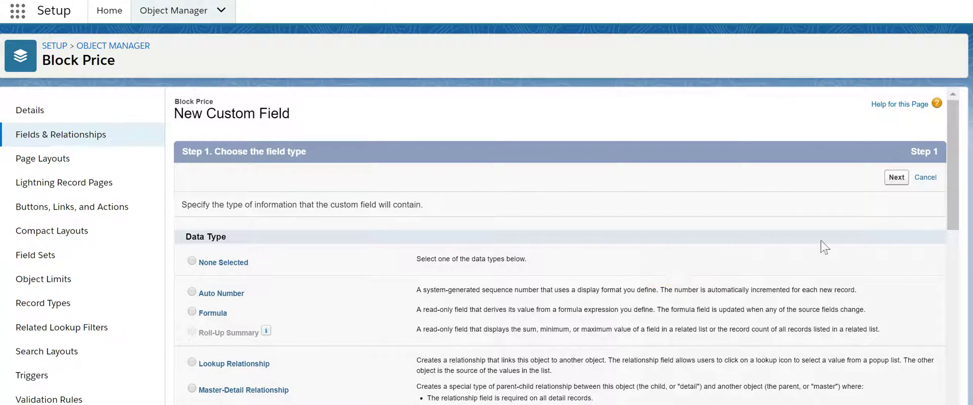
Step: Label the currency field OverageRate with length 16 and 2 decimal places
click(897, 177)
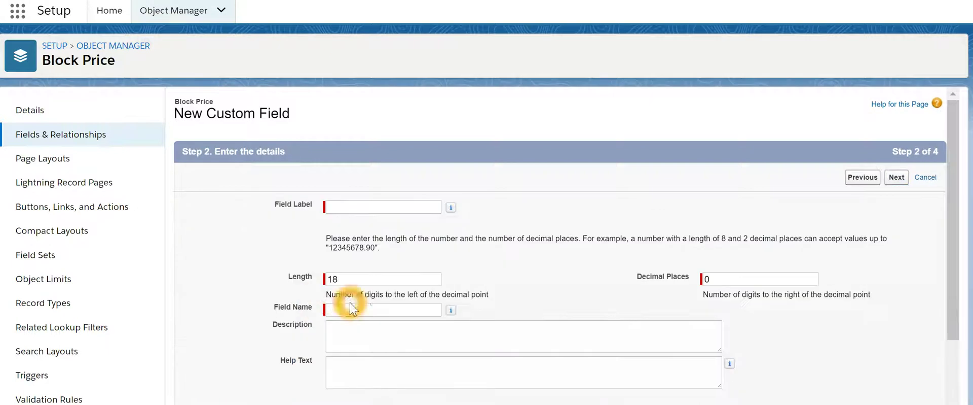
click(358, 206)
text(o)
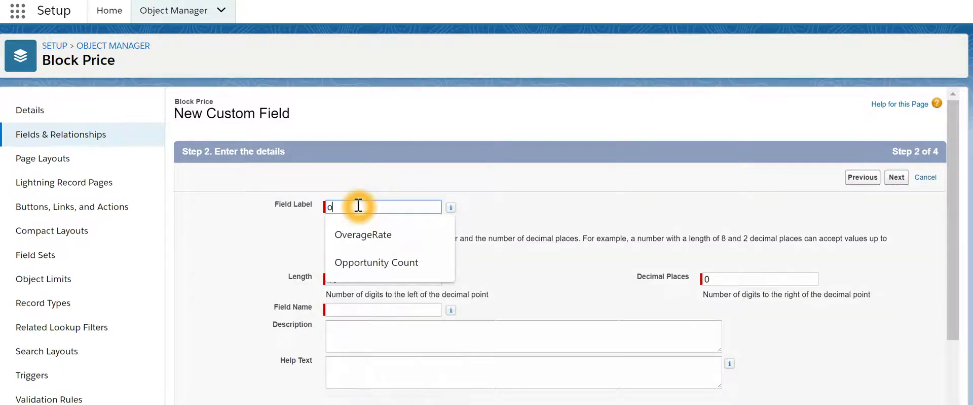
click(372, 236)
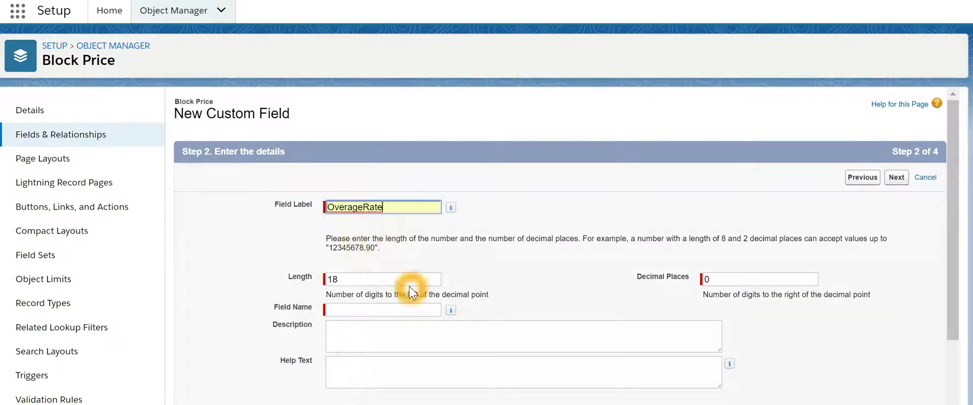
click(394, 276)
key(BackSpace)
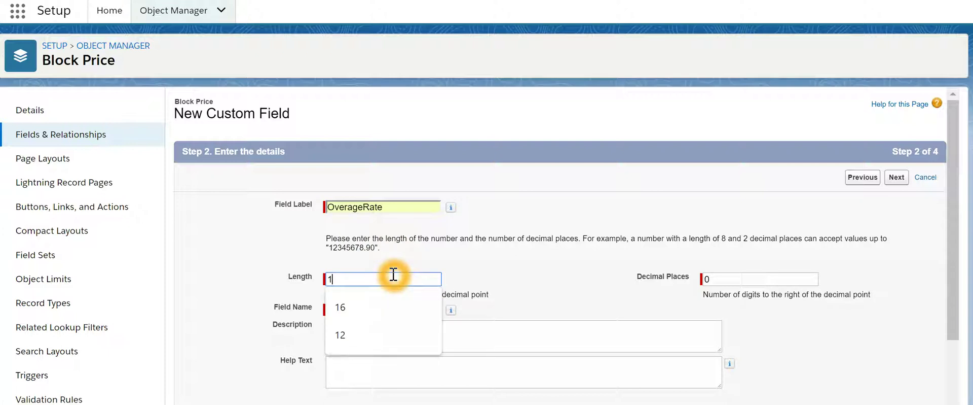
text(6)
key(Tab)
text(2)
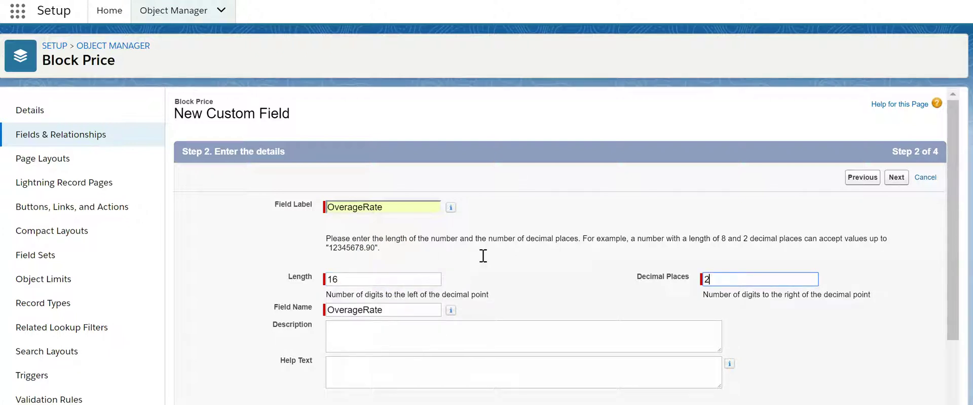
Step: Make OverageRate visible to all profiles, keep it on Block Price Layout, and save
click(897, 177)
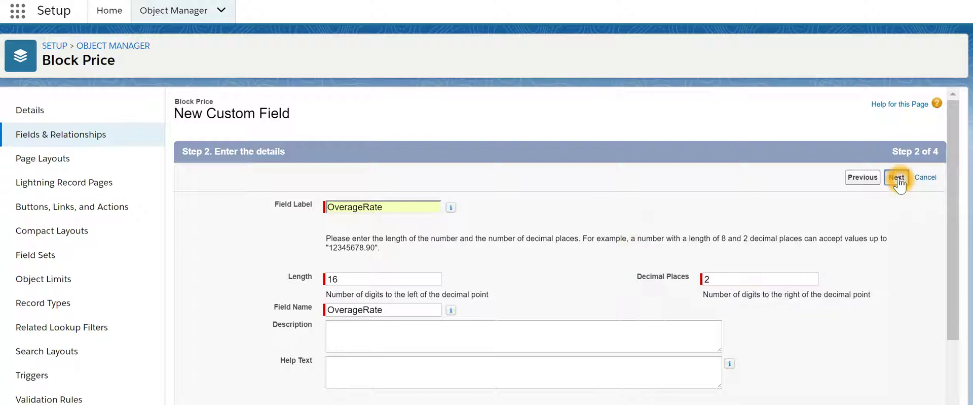
click(629, 279)
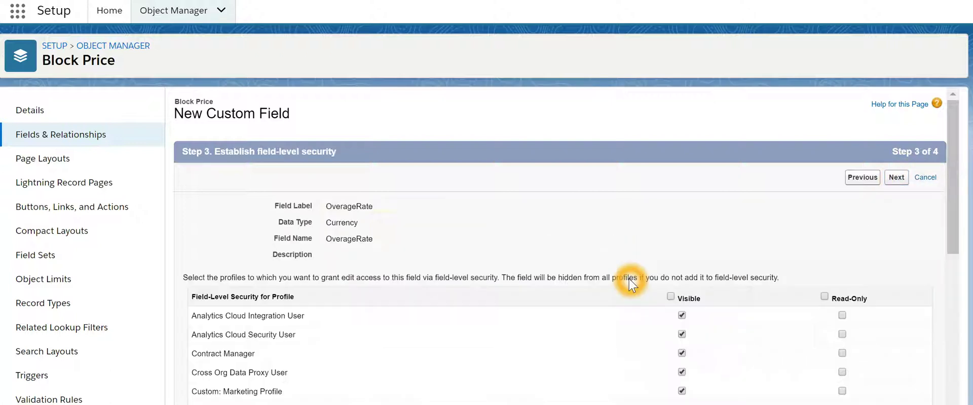
click(671, 295)
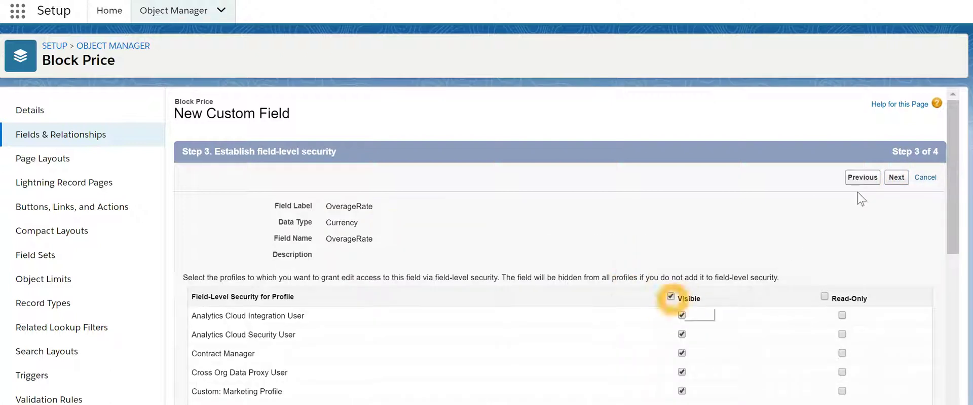
click(897, 177)
click(691, 227)
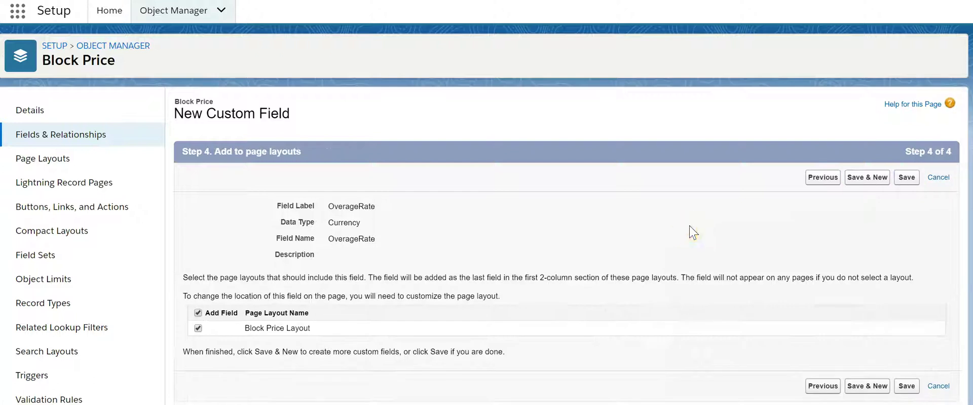
click(907, 178)
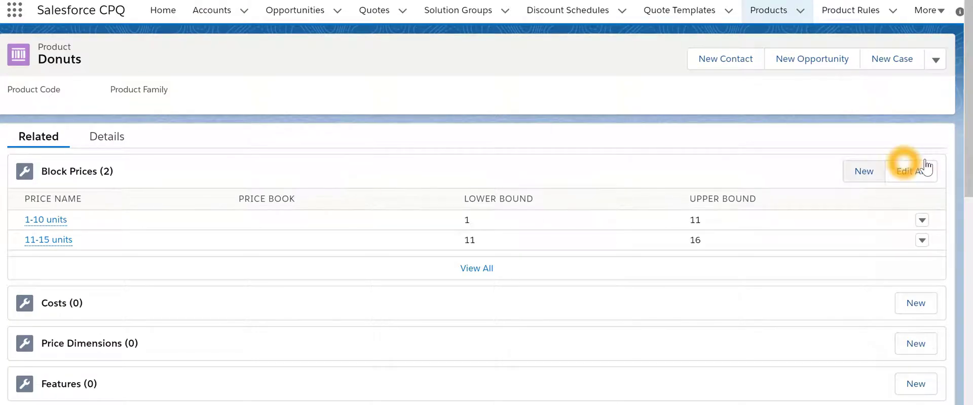
Step: Add the '16+ units' block price with lower bound 16, price 7 and OverageRate 0.05
click(862, 174)
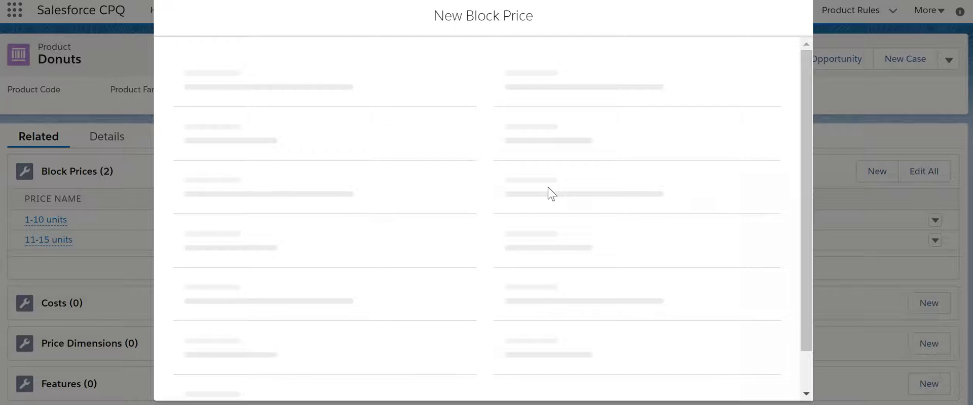
click(327, 96)
text(1)
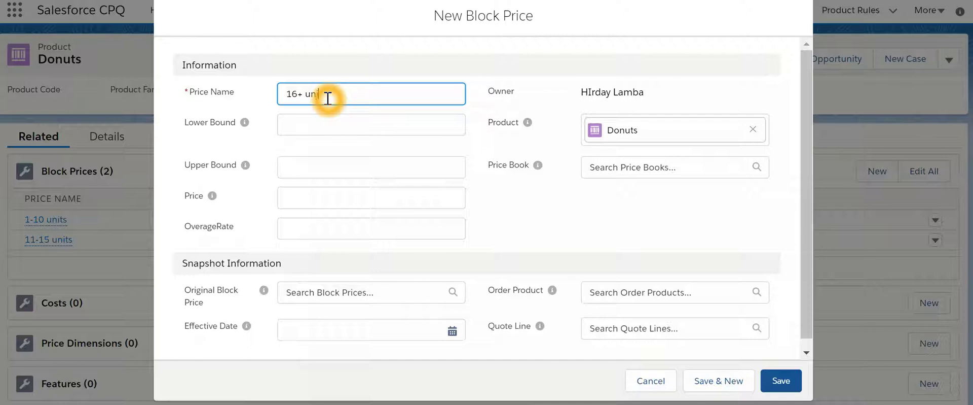
text(6+ units)
click(327, 121)
text(1)
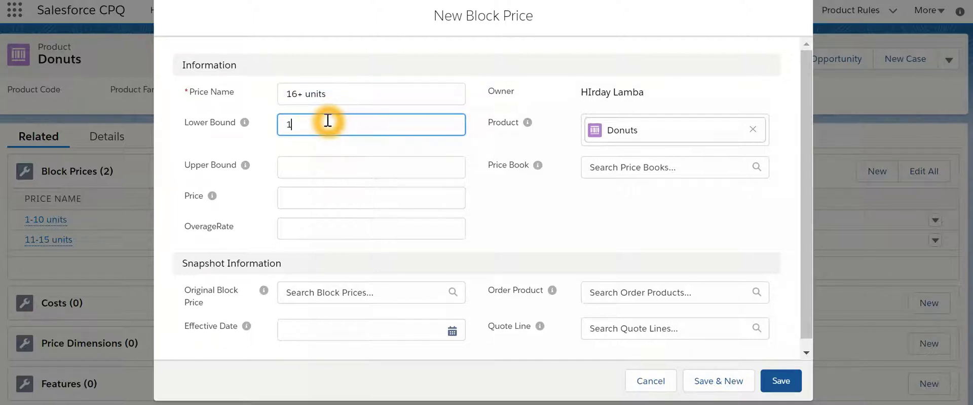
text(6)
click(314, 202)
text(7)
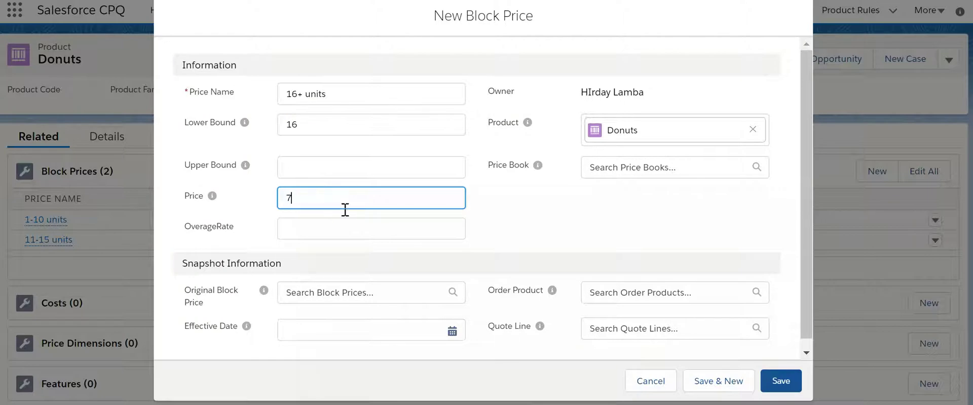
click(337, 237)
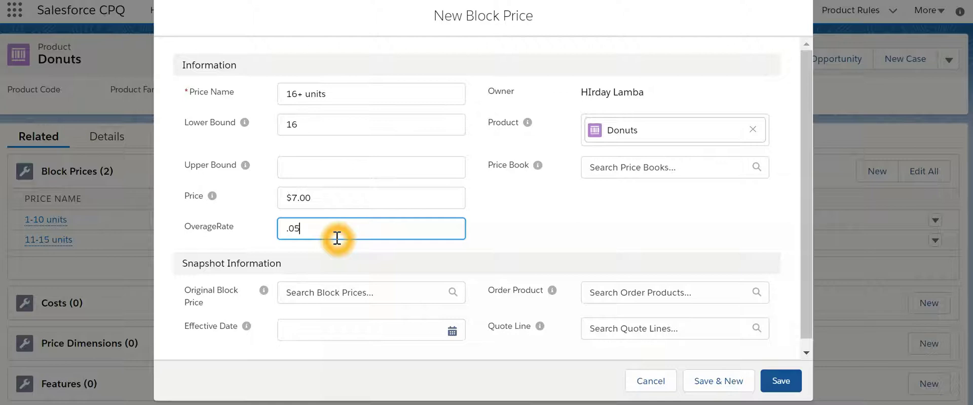
click(551, 226)
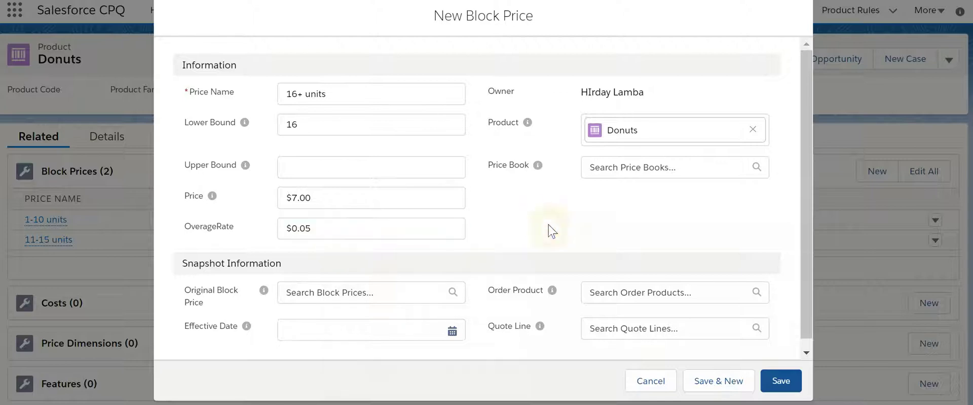
click(782, 380)
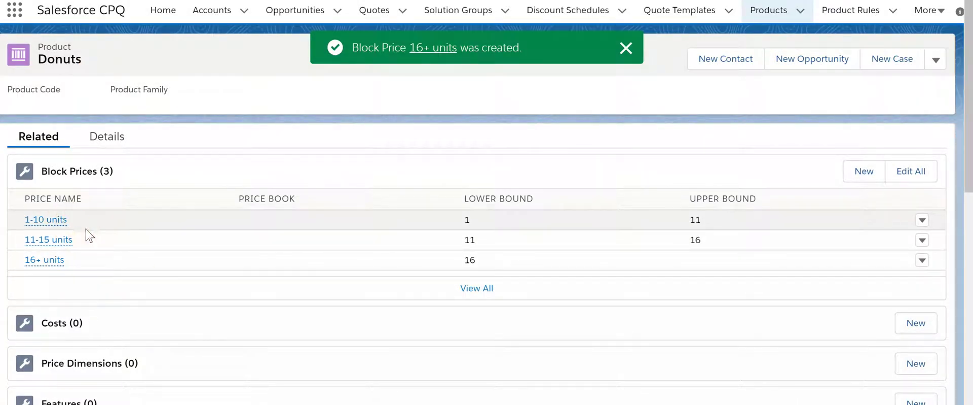
Step: Open quote Q-00003's line editor, showing the Donuts line at quantity 7 for $5.00
click(66, 231)
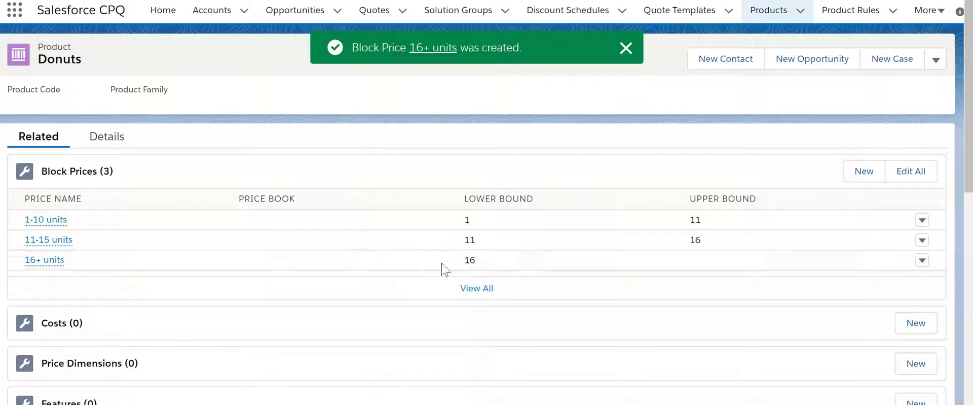
click(355, 255)
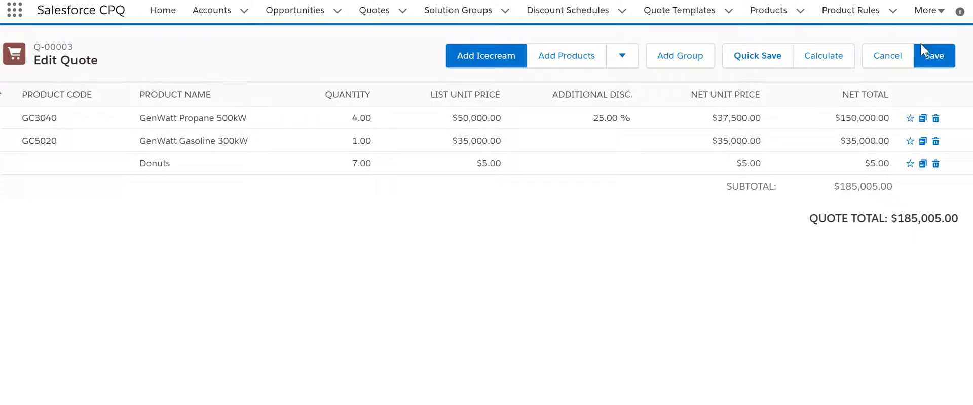
Step: Leave the quote line editor without saving and reopen it for quote Q-00003
click(894, 53)
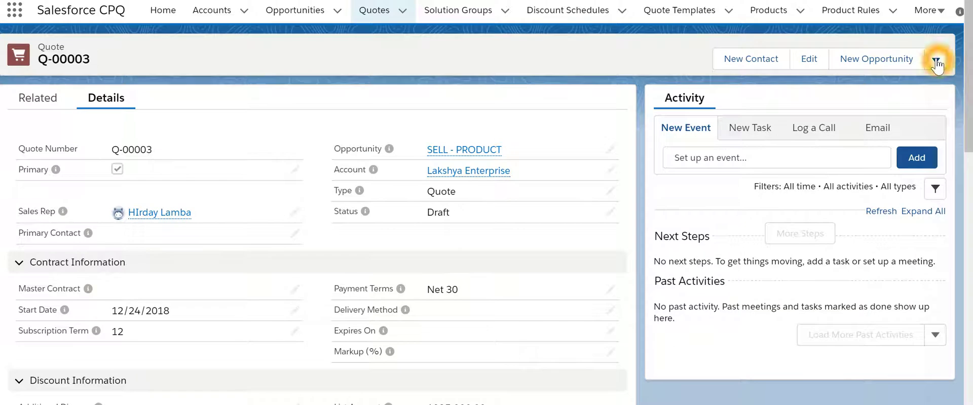
click(936, 60)
click(876, 219)
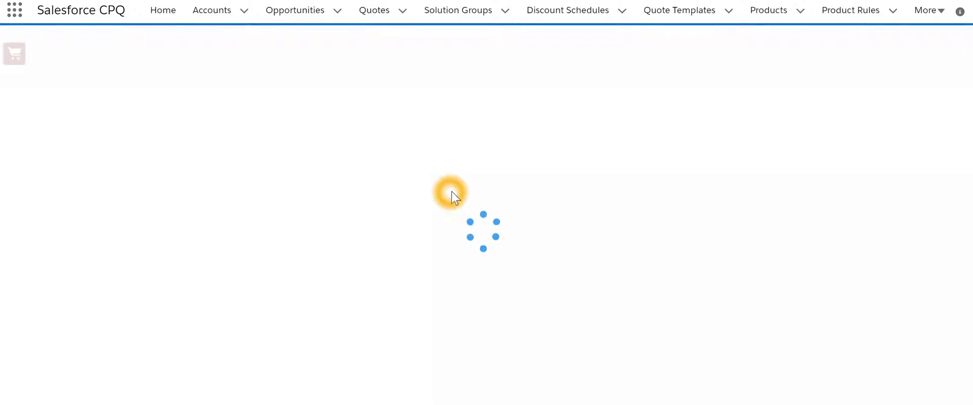
Step: Search the catalogue for 'donu', select the Donuts product and add it to the quote
click(576, 57)
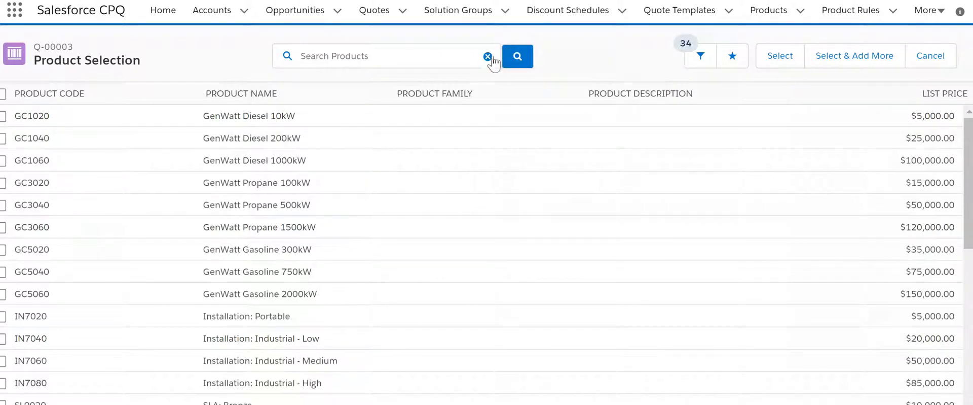
click(435, 61)
text(do)
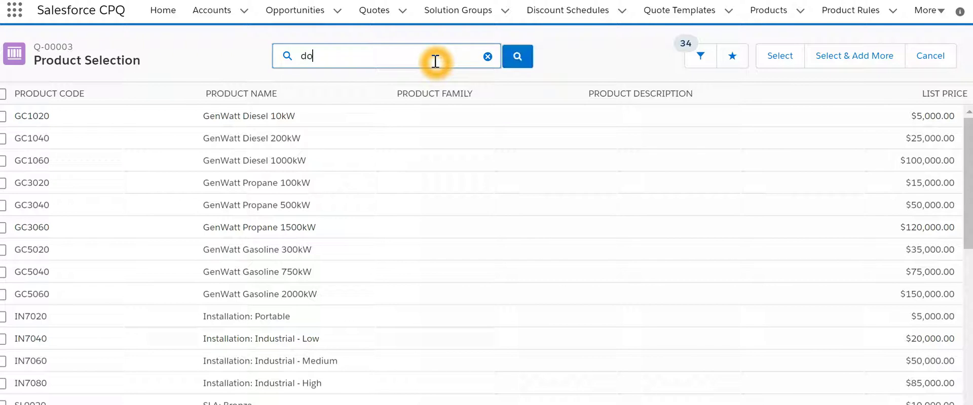
text(nu)
click(408, 86)
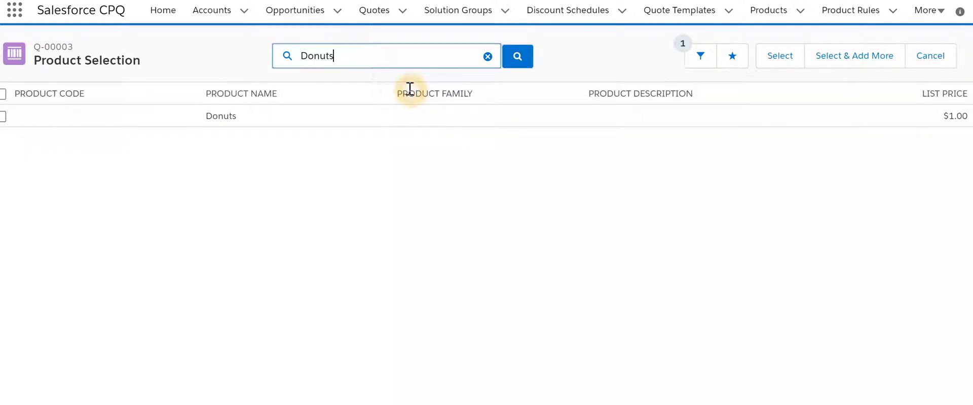
click(3, 116)
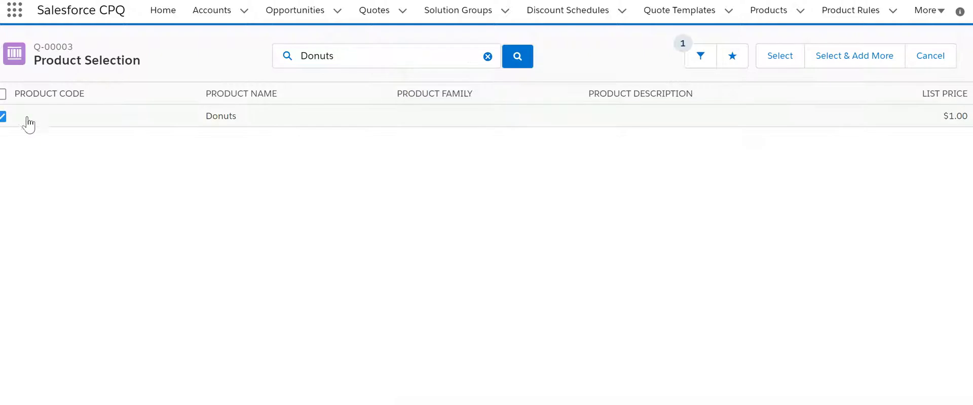
click(778, 55)
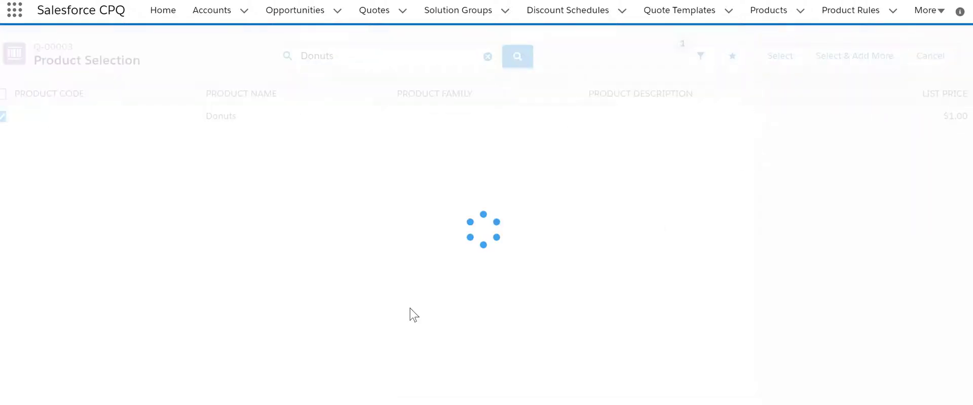
click(235, 267)
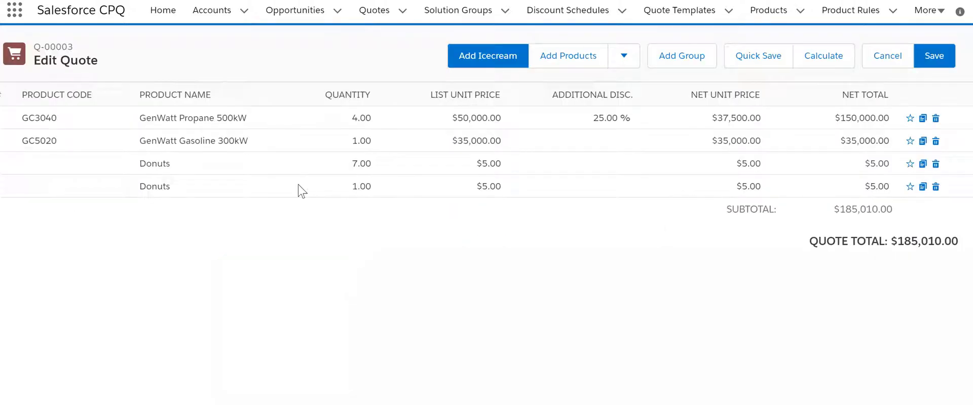
Step: Set the second Donuts line's quantity to 11 and recalculate, giving a $6.00 price
click(354, 186)
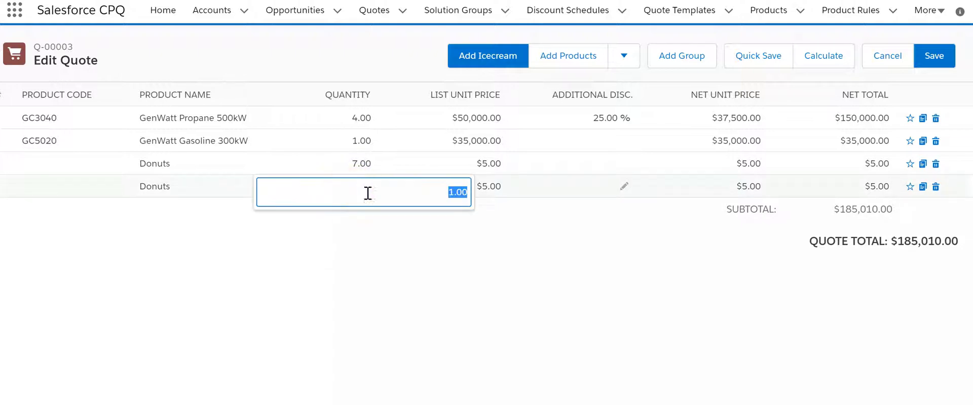
click(384, 195)
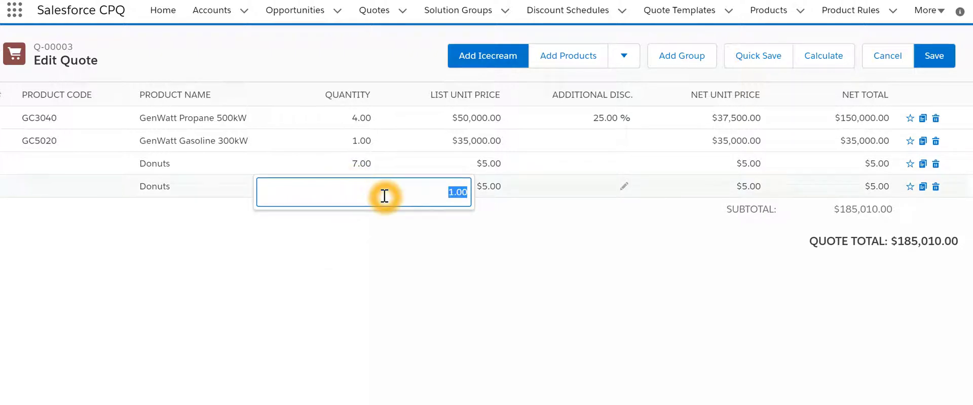
click(541, 266)
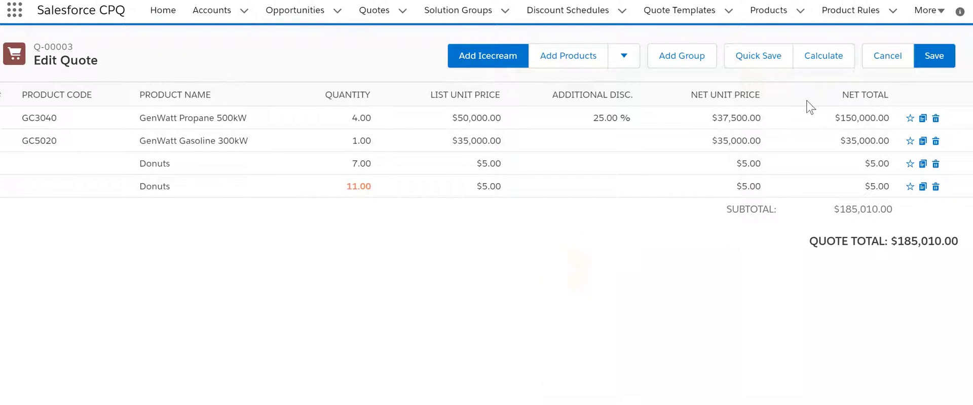
click(824, 62)
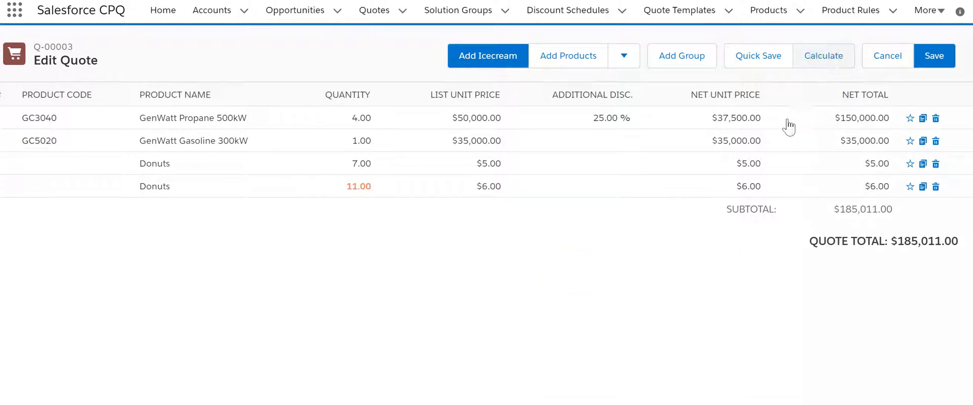
Step: Change the second Donuts quantity to 21 and recalculate, giving a $7.25 price
click(736, 191)
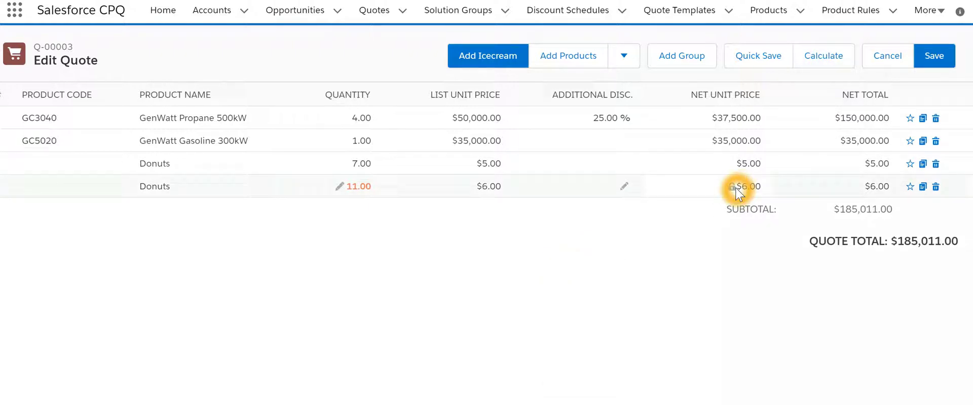
click(384, 193)
click(340, 191)
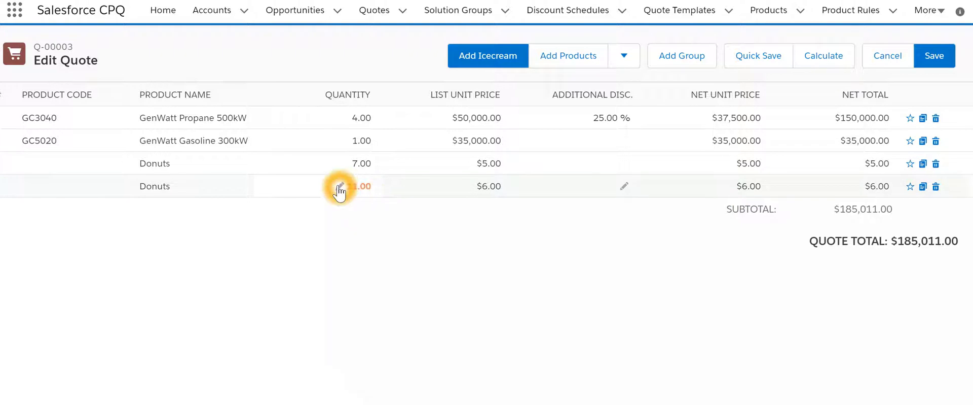
click(340, 192)
text(2)
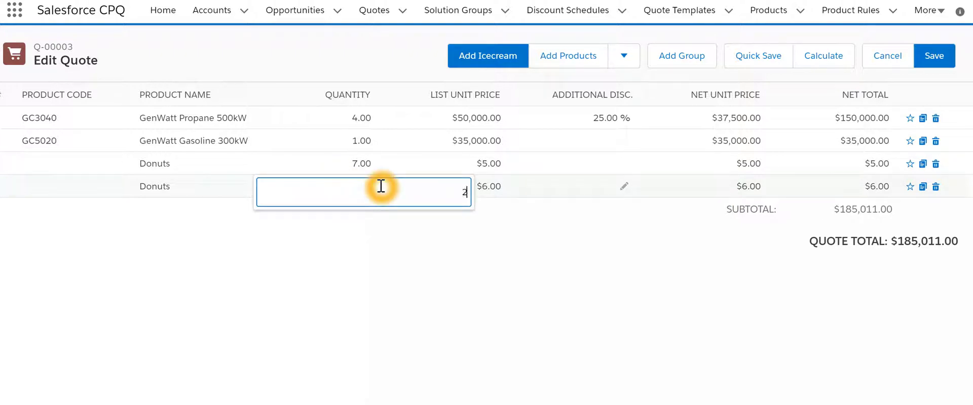
text(1)
click(668, 264)
click(816, 59)
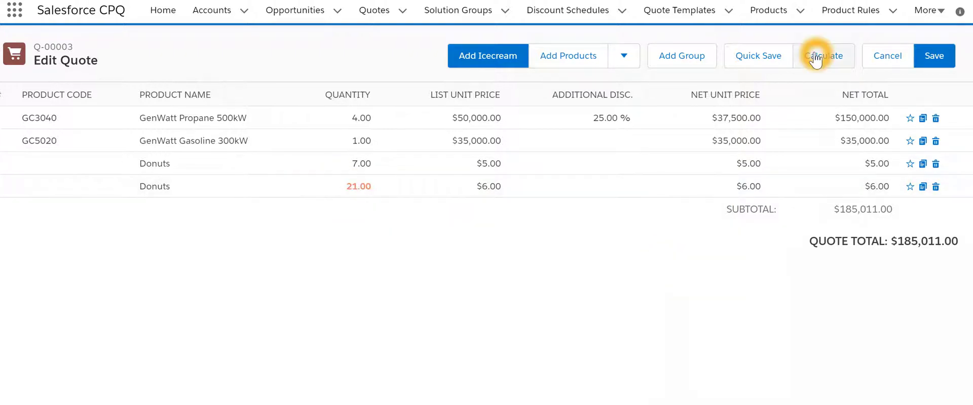
Step: Change the second Donuts quantity to 25 and recalculate, giving a $7.45 price
click(499, 191)
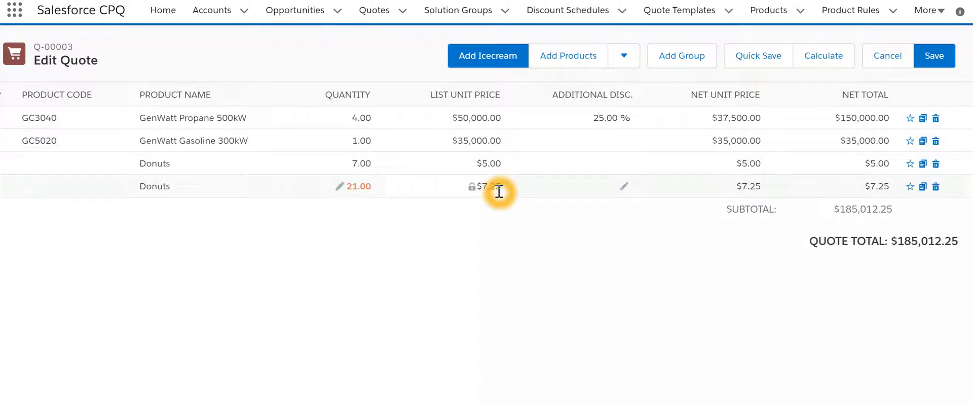
click(342, 187)
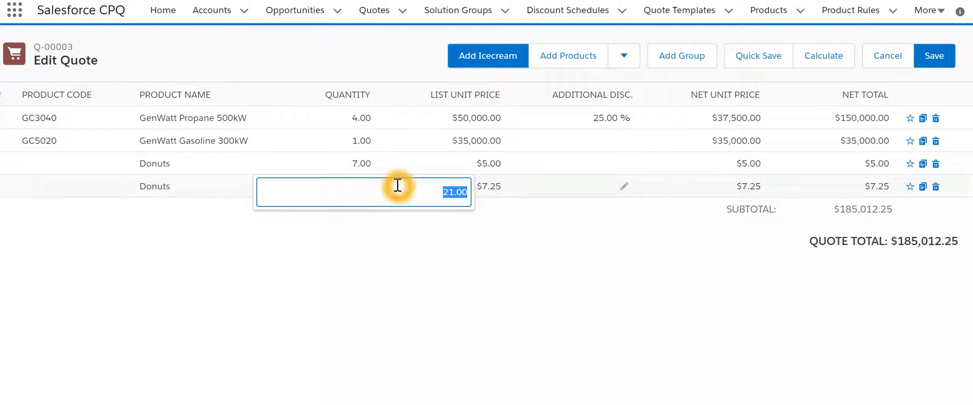
text(25)
click(579, 283)
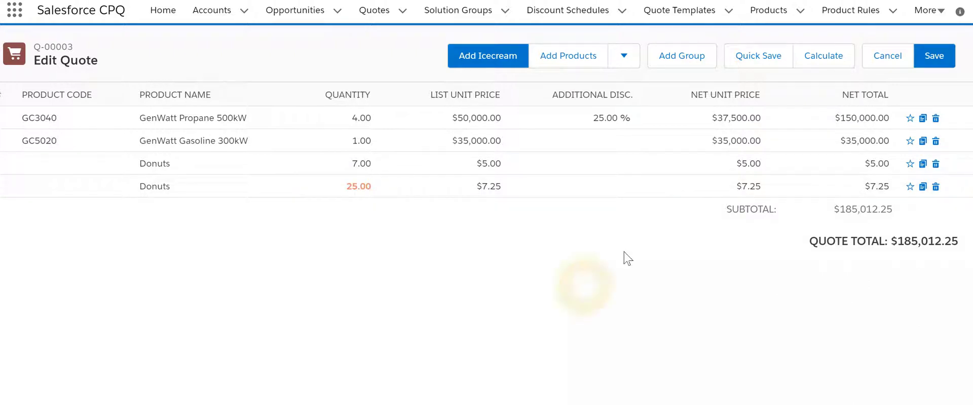
click(814, 59)
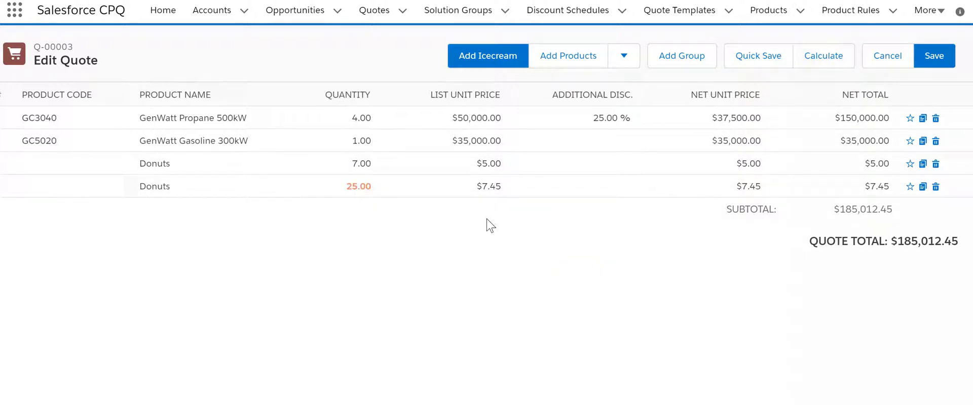
Step: Set the quantity to 4 and recalculate back to $5.00, then return to the Block Pricing slides
click(497, 192)
click(418, 233)
click(445, 240)
click(348, 185)
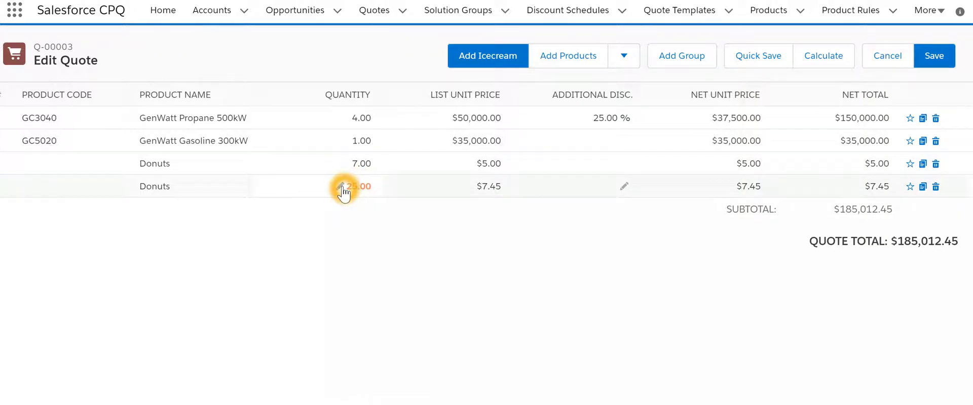
click(404, 189)
text(4)
click(816, 58)
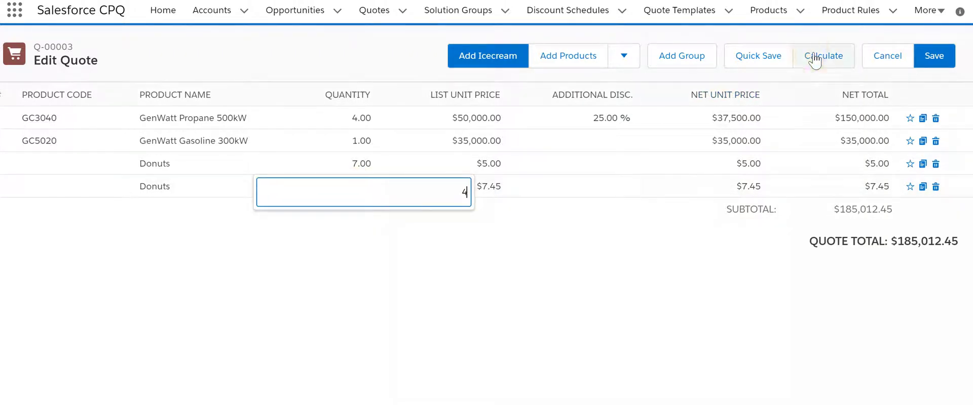
click(742, 189)
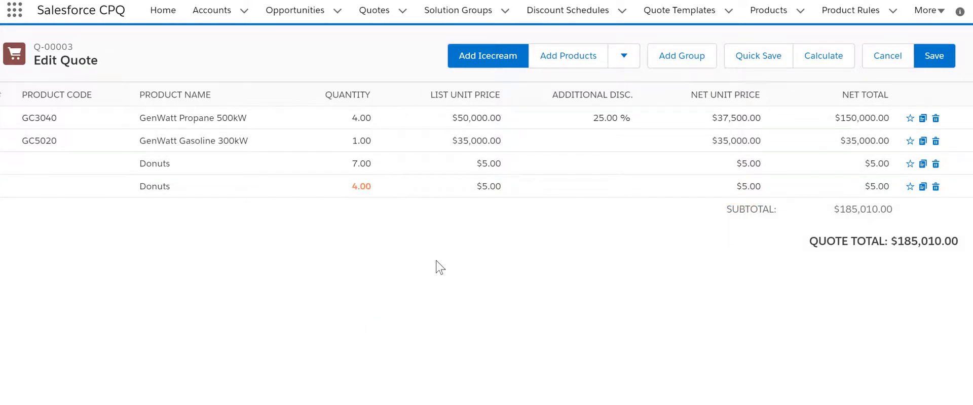
key(alt+Tab)
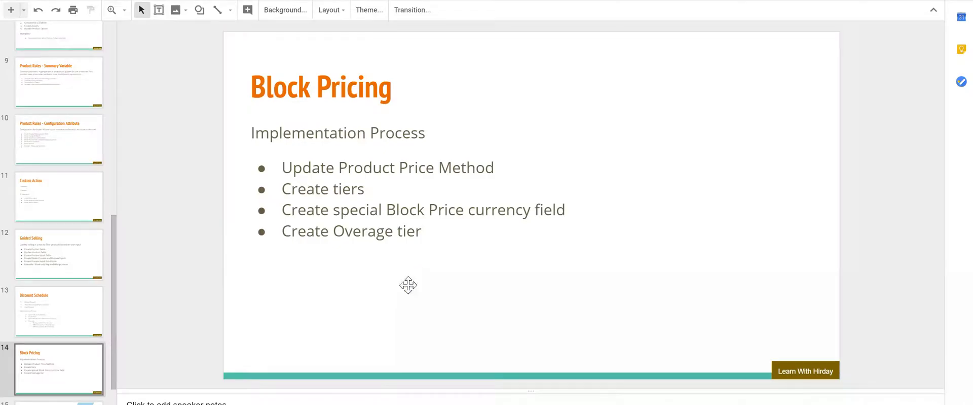
click(413, 187)
click(333, 199)
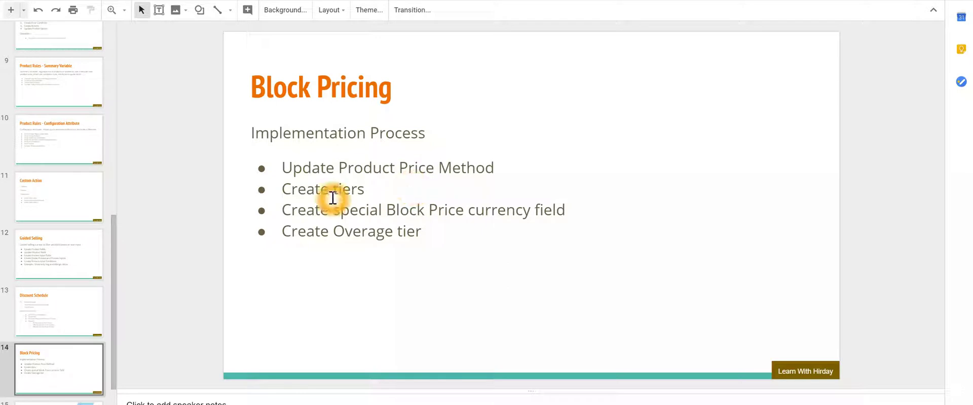
click(413, 221)
click(444, 258)
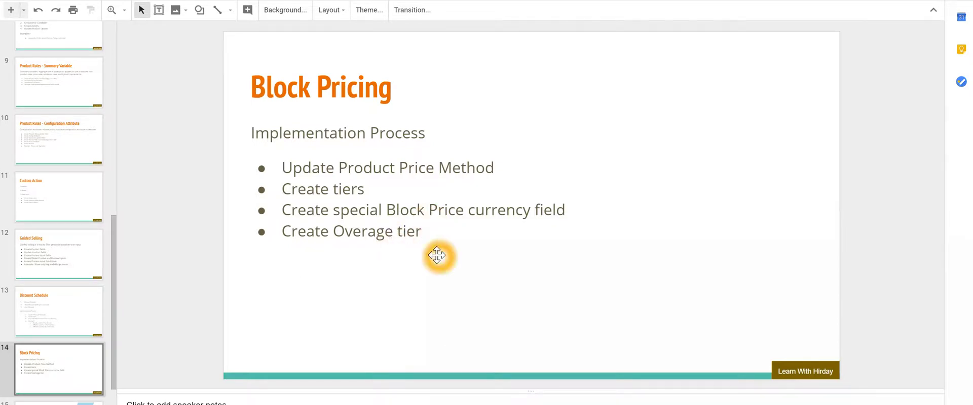